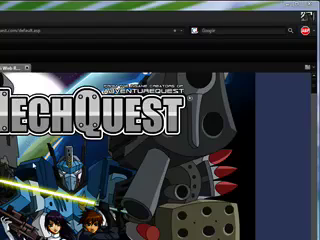
pyautogui.moveTo(313, 88)
pyautogui.mouseDown()
pyautogui.moveTo(313, 106)
pyautogui.moveTo(313, 84)
pyautogui.mouseUp()
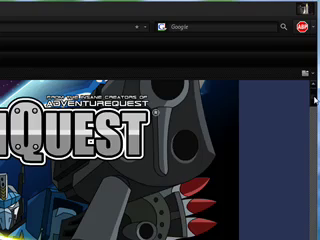
pyautogui.moveTo(314, 97); pyautogui.dragTo(314, 120)
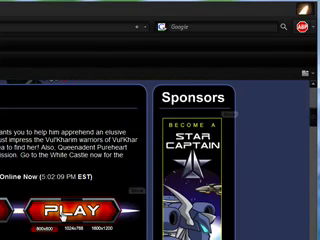
# - Launch MechQuest with PLAY to load its login page with the account details filled in
pyautogui.click(48, 212)
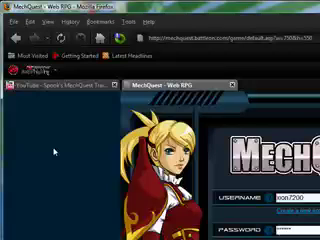
pyautogui.rightClick(40, 109)
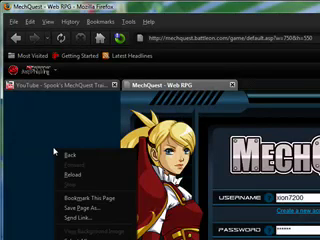
pyautogui.click(120, 140)
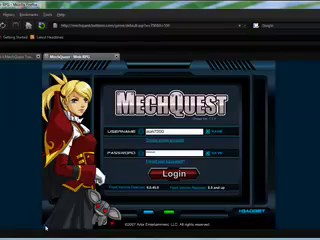
# - Inspect the game element's Properties, close them, and bring up the page menu again
pyautogui.rightClick(2, 125)
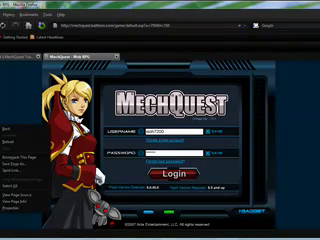
pyautogui.click(8, 208)
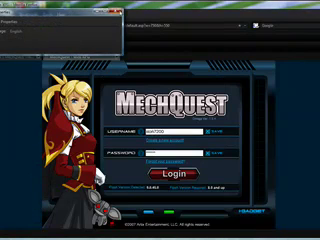
pyautogui.press('Escape')
pyautogui.rightClick(3, 150)
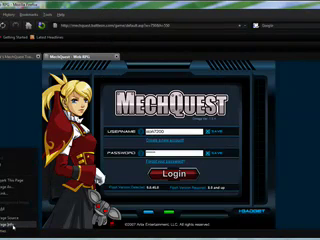
# - Show Page Info's Media list with the gamefiles/game1_0_5.swf Shockwave Flash embed
pyautogui.click(10, 223)
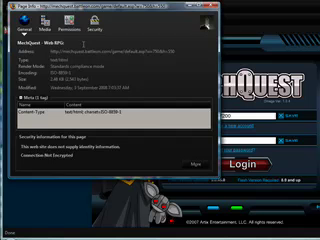
pyautogui.click(44, 22)
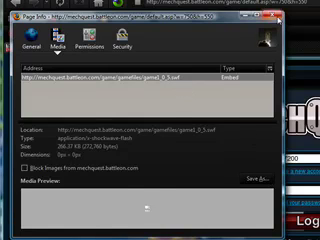
# - Close Page Info, check the page source for the game1_0_5.swf reference, then close the source
pyautogui.click(278, 4)
pyautogui.rightClick(58, 128)
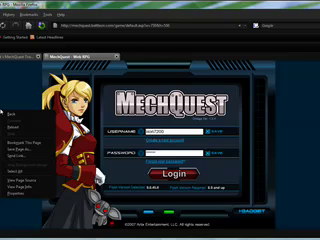
pyautogui.click(22, 181)
pyautogui.scroll(-1, 232, 44)
pyautogui.scroll(-1, 232, 44)
pyautogui.scroll(-2, 232, 44)
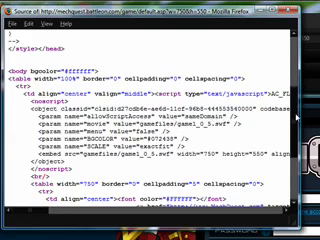
pyautogui.scroll(2, 74, 28)
pyautogui.scroll(3, 74, 20)
pyautogui.scroll(-1, 290, 88)
pyautogui.scroll(1, 290, 88)
pyautogui.scroll(-3, 290, 88)
pyautogui.scroll(-4, 73, 45)
pyautogui.scroll(2, 73, 45)
pyautogui.scroll(1, 296, 140)
pyautogui.scroll(2, 296, 140)
pyautogui.scroll(3, 296, 140)
pyautogui.hotkey('ctrl', 'w')
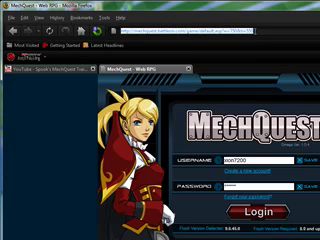
pyautogui.write('www.')
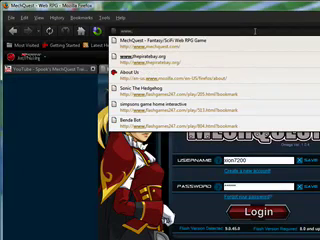
# - Search Google for 'net.framework 2.0' from the start page, then open a blank tab
pyautogui.press('Return')
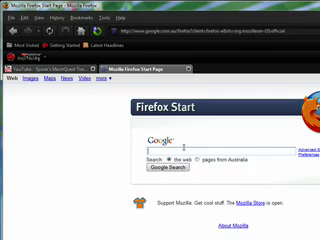
pyautogui.click(183, 147)
pyautogui.write('net frame')
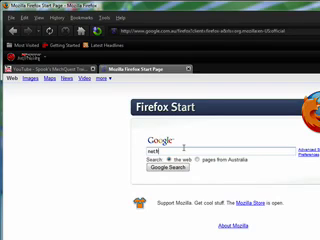
pyautogui.write('work 2.0')
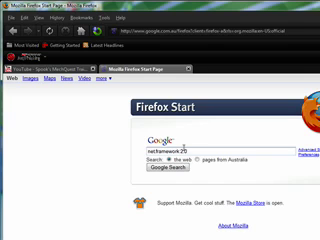
pyautogui.press('Return')
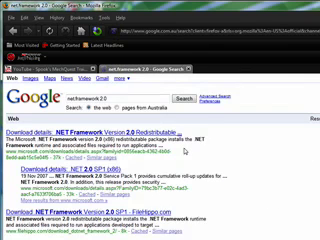
pyautogui.hotkey('ctrl', 't')
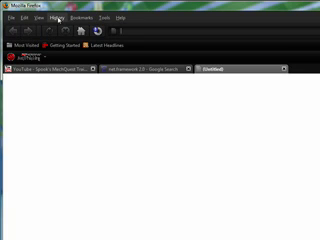
# - From the Home page, search Google for 'net.framework 3.0' and open another blank tab
pyautogui.click(81, 31)
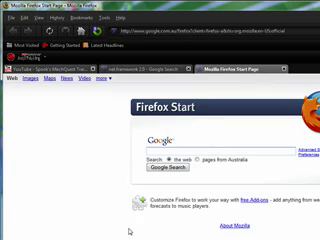
pyautogui.write('net.framework 2')
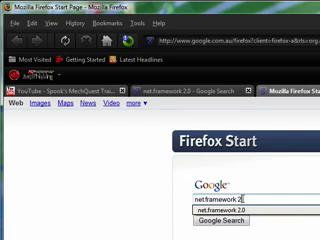
pyautogui.press('BackSpace')
pyautogui.write('3.0')
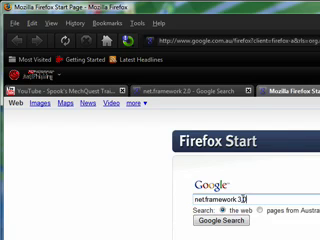
pyautogui.press('Return')
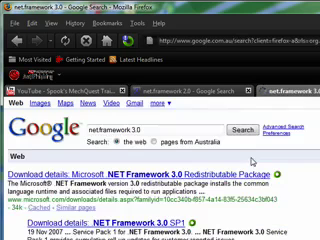
pyautogui.hotkey('ctrl', 't')
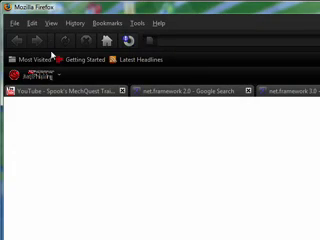
# - Search Google for 'net.framework 3.5', then switch back to the 'net.framework 2.0' results tab
pyautogui.click(106, 42)
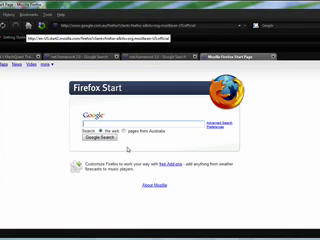
pyautogui.write('net.framework')
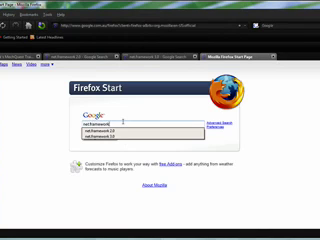
pyautogui.write(' 3')
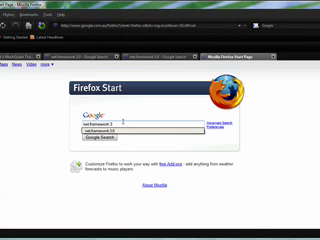
pyautogui.press('Return')
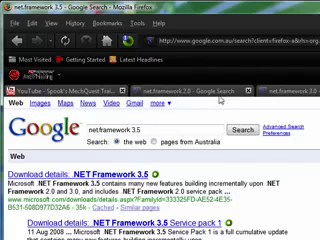
pyautogui.click(217, 94)
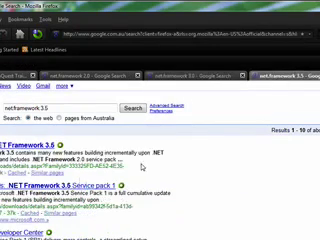
pyautogui.click(95, 76)
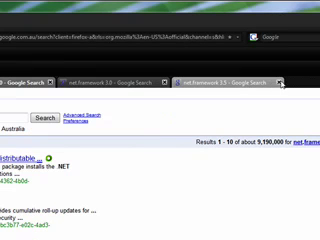
# - Close the 3.5, 3.0 and remaining Google tabs to reveal the YouTube MechQuest trainer video
pyautogui.click(281, 83)
pyautogui.click(165, 82)
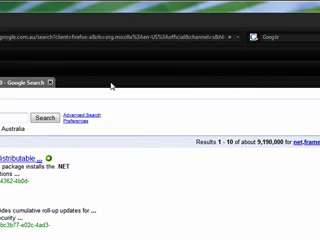
pyautogui.click(51, 83)
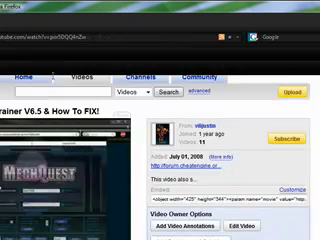